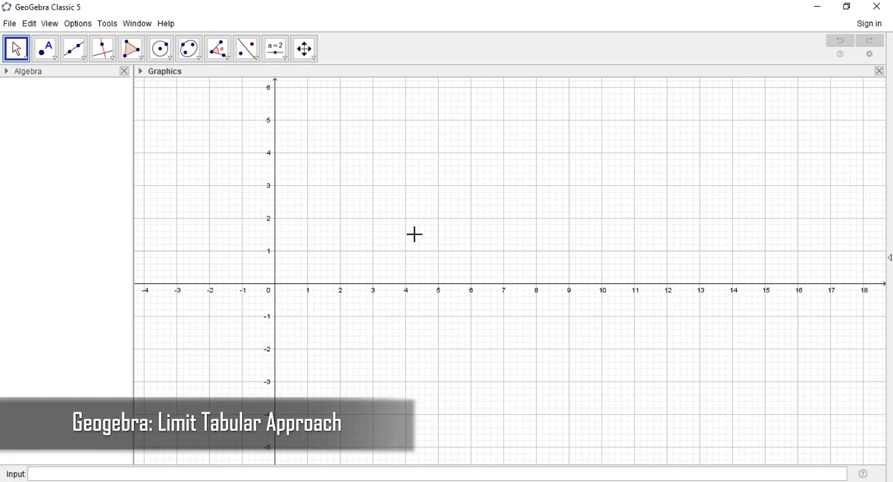
# Pan the empty grid so the origin sits near the centre of the Graphics view
pyautogui.moveTo(415, 234); pyautogui.dragTo(609, 189)
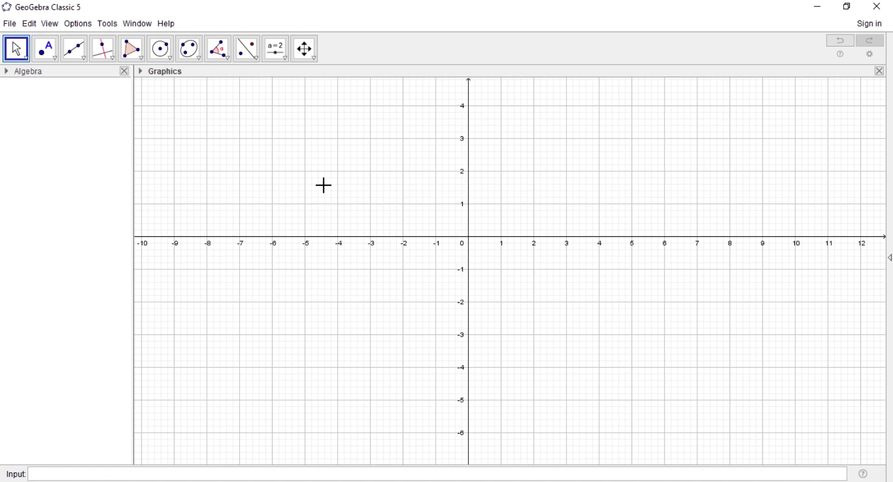
# Enter x^2 to plot f(x) = x², then pan to show more positive x values
pyautogui.click(100, 475)
pyautogui.write('x')
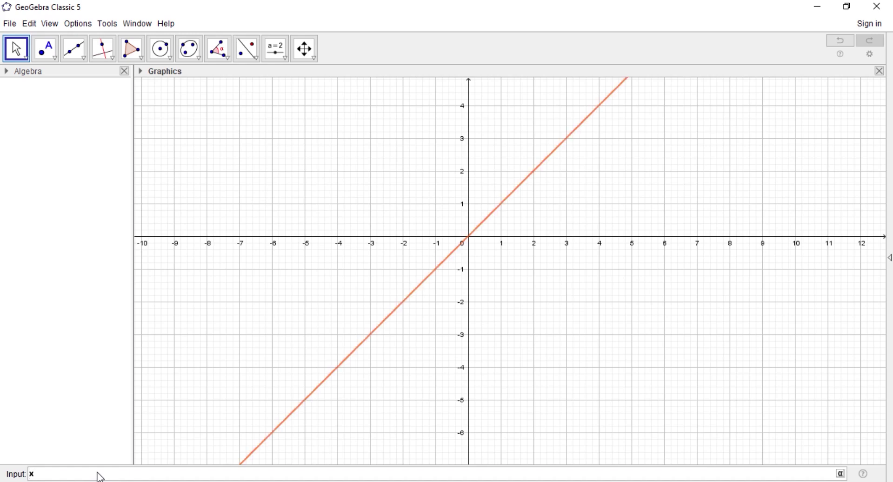
pyautogui.write('^2')
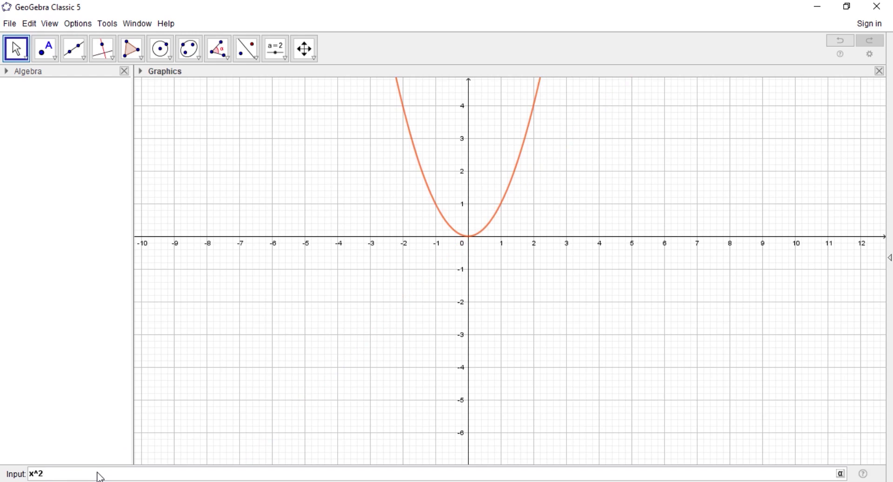
pyautogui.press('Return')
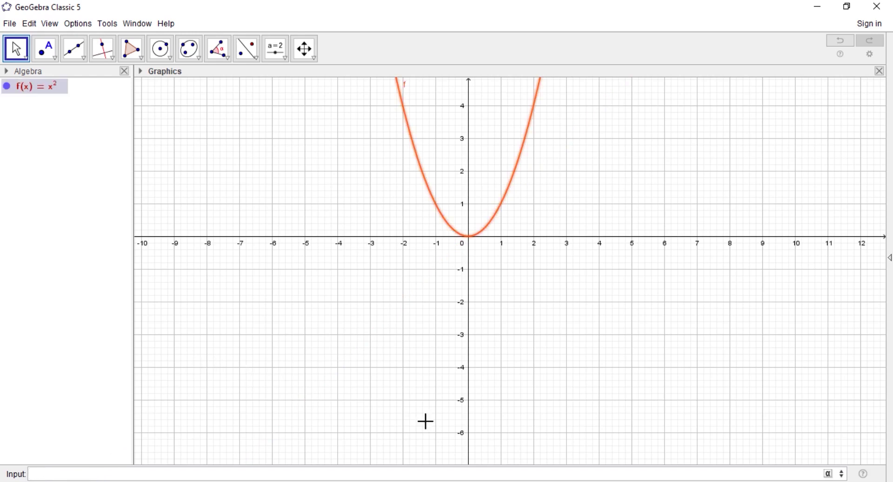
pyautogui.moveTo(512, 263); pyautogui.dragTo(343, 301)
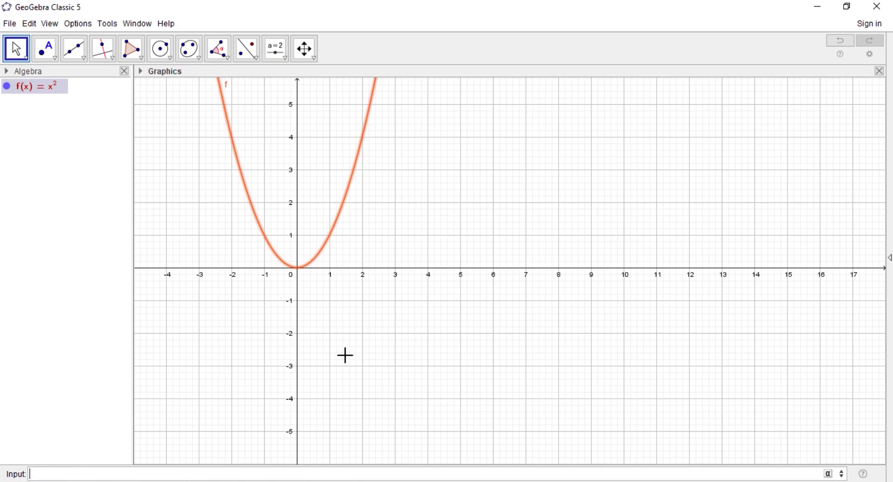
pyautogui.hotkey('ctrl', 'shift', 's')
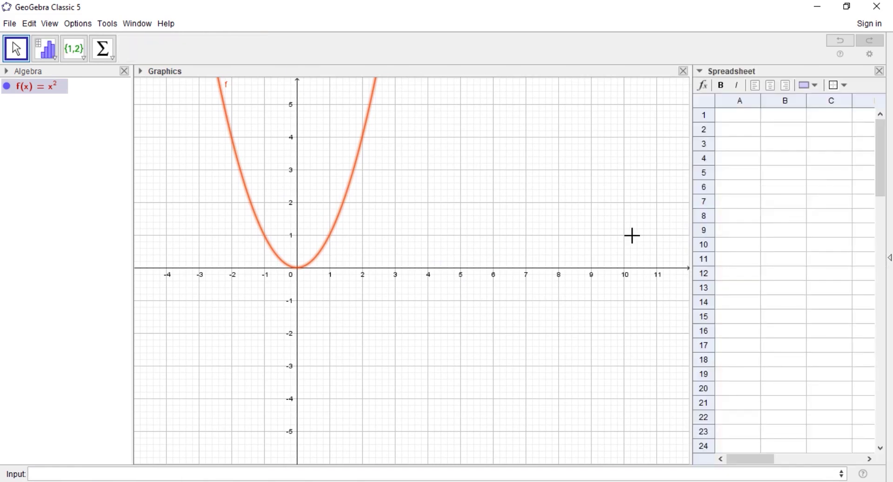
pyautogui.click(50, 23)
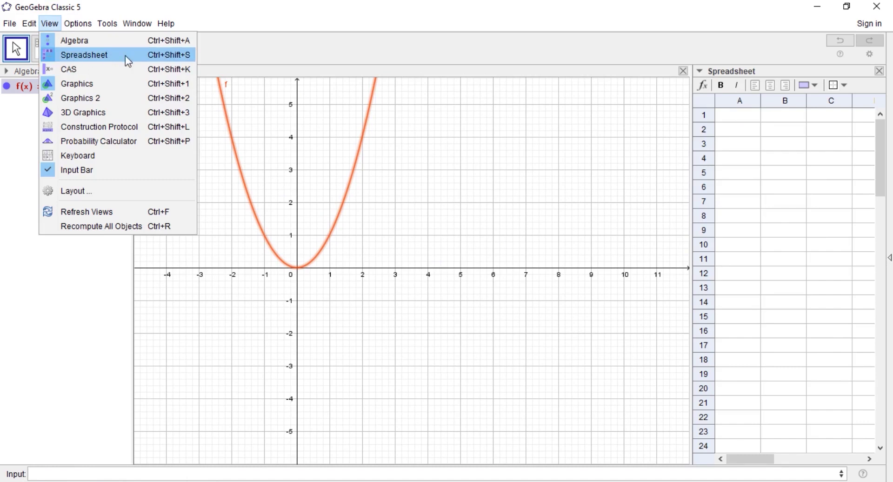
pyautogui.click(786, 66)
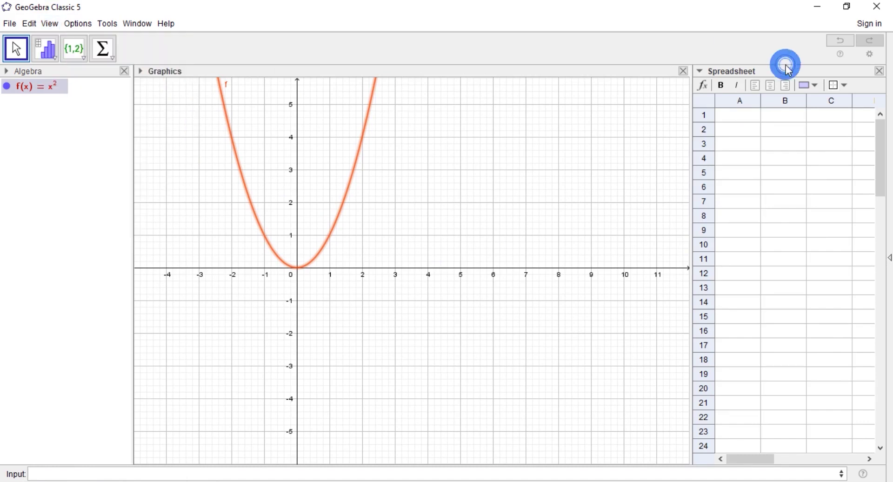
pyautogui.click(736, 129)
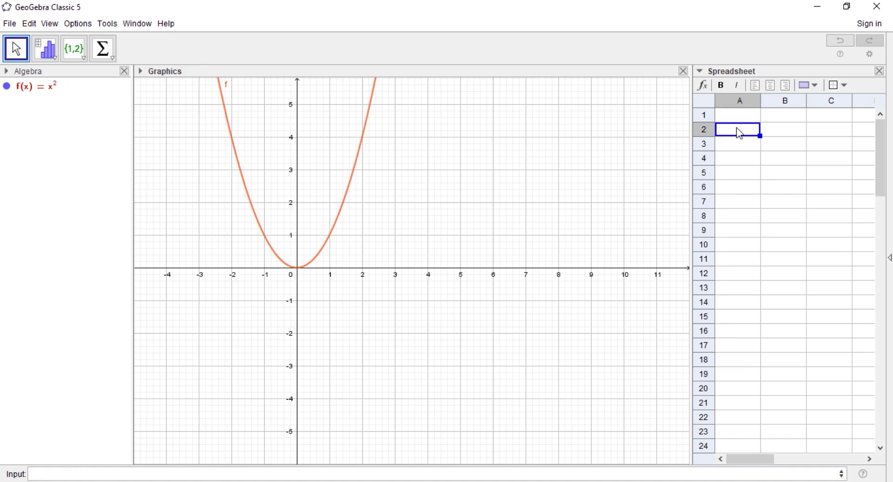
# Enter 0.5, 0.9, 0.99 and 0.999 into cells A2 through A5
pyautogui.doubleClick(741, 133)
pyautogui.write('0.5')
pyautogui.press('Return')
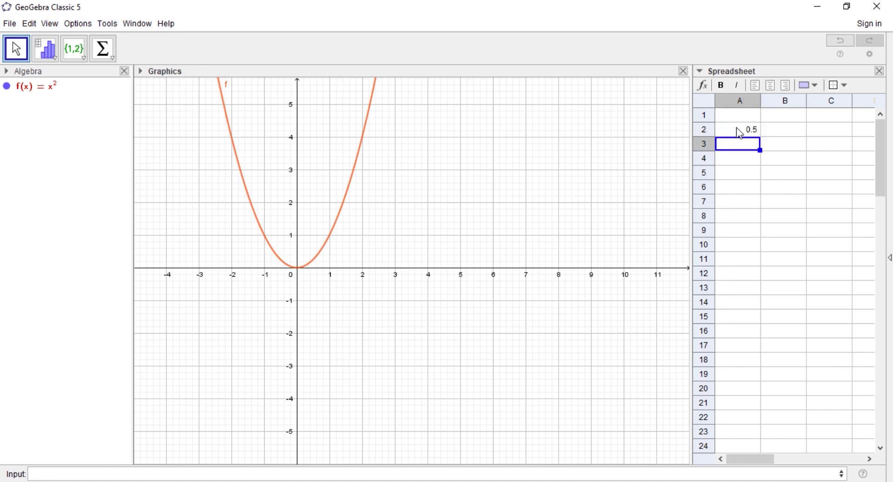
pyautogui.write('0.9')
pyautogui.press('Return')
pyautogui.write('0.99')
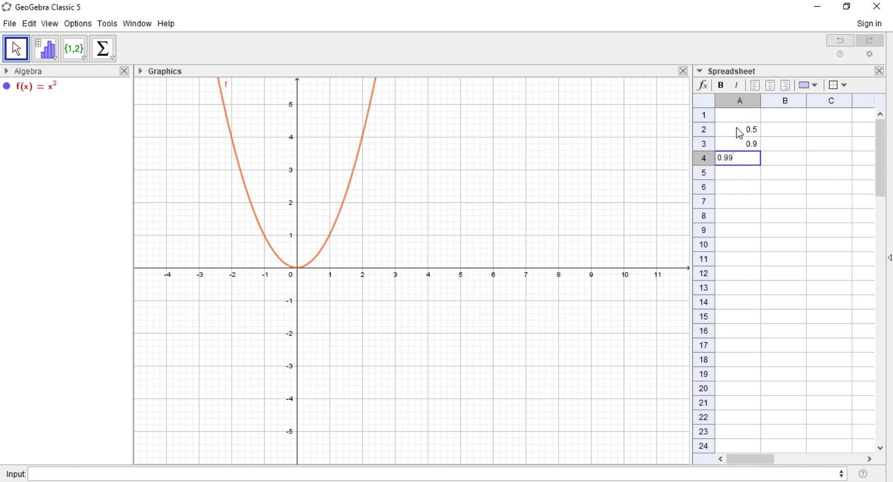
pyautogui.press('Return')
pyautogui.write('0.999')
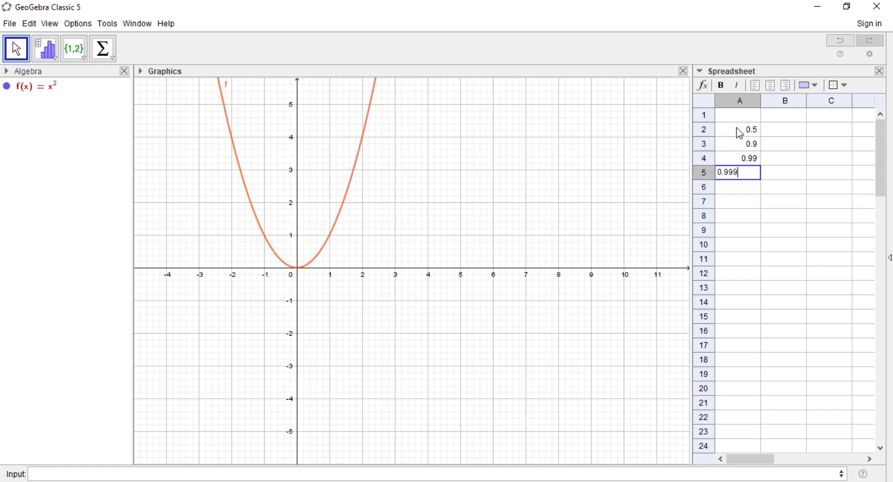
pyautogui.press('Return')
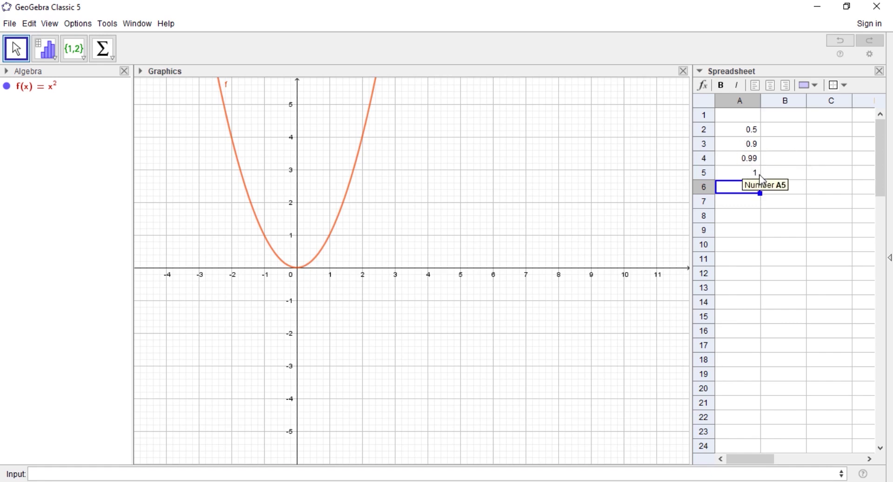
# Set the rounding option to 10 decimal places
pyautogui.click(86, 26)
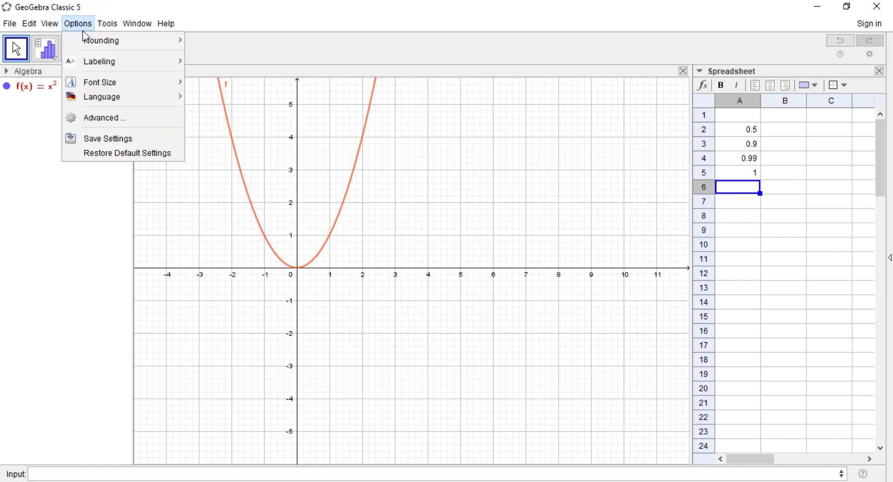
pyautogui.moveTo(113, 48)
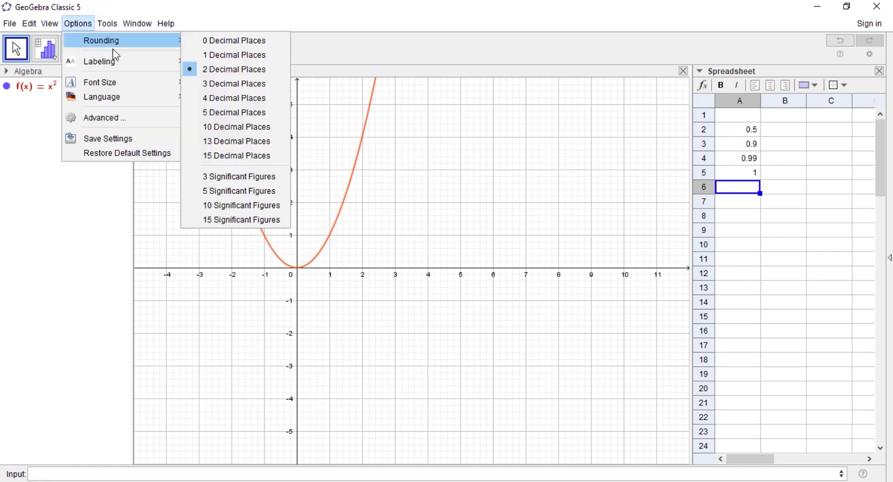
pyautogui.click(219, 133)
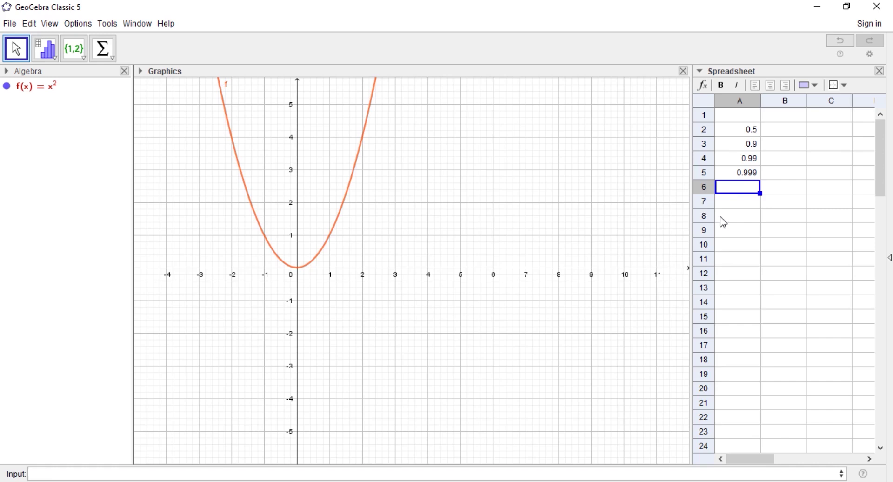
# Enter 1, 1.0001, 1.001, 1.01, 1.1 and 1.5 into cells A6 through A11
pyautogui.write('1')
pyautogui.press('Return')
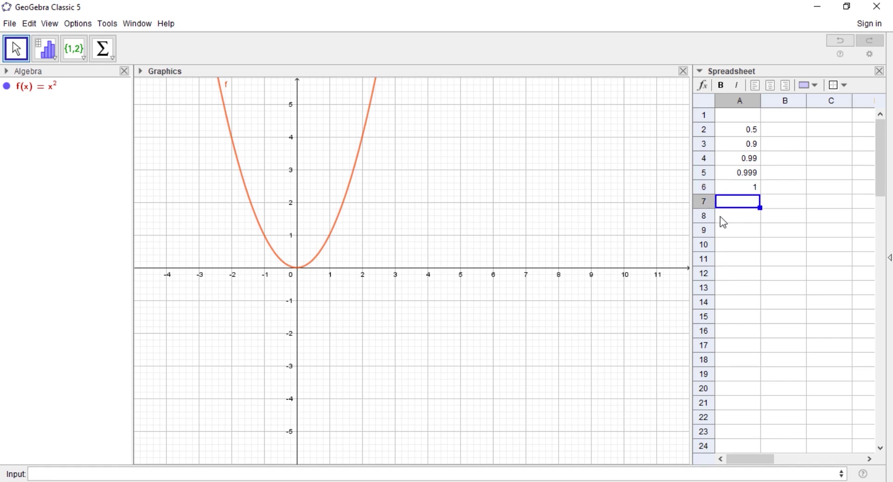
pyautogui.write('1.')
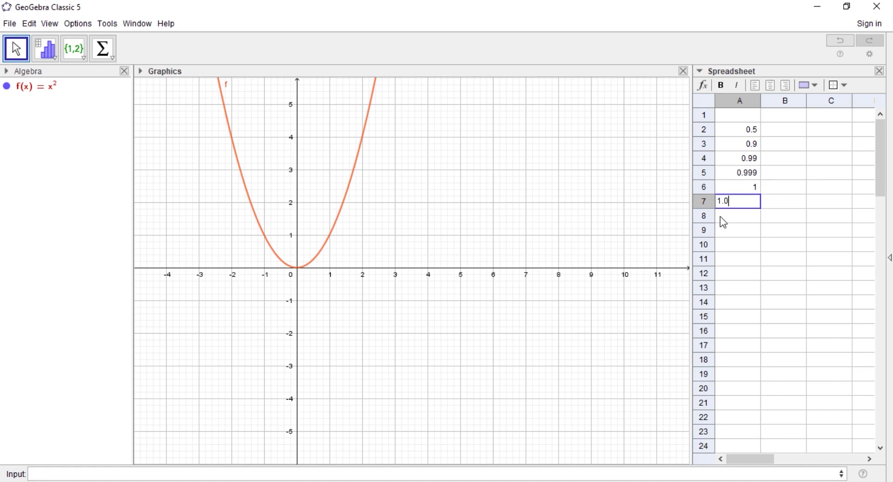
pyautogui.write('0001')
pyautogui.press('Return')
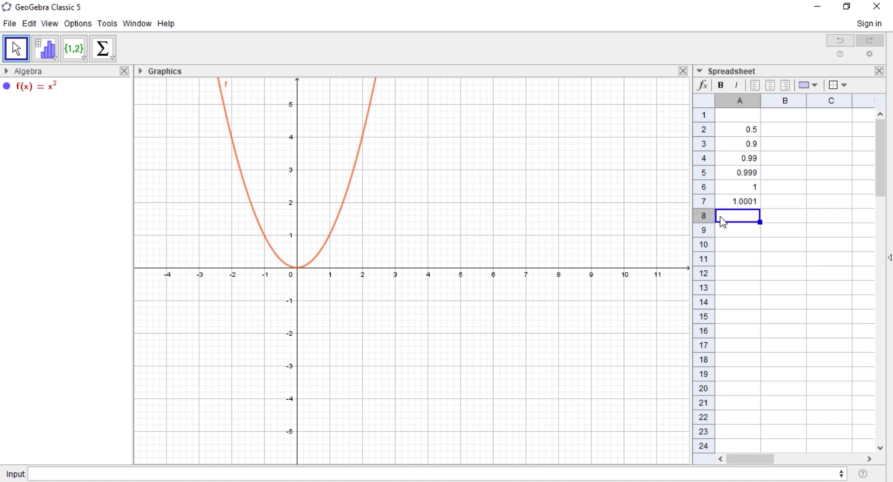
pyautogui.write('1.001')
pyautogui.press('Return')
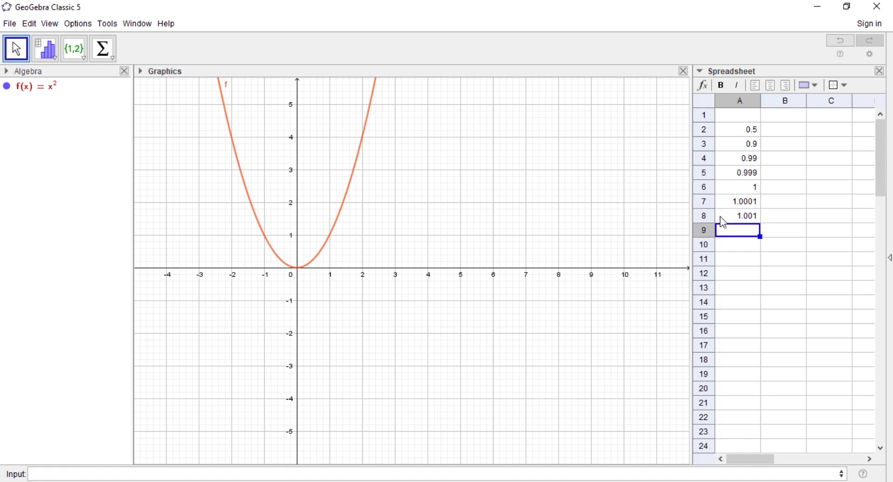
pyautogui.write('1.01')
pyautogui.press('Return')
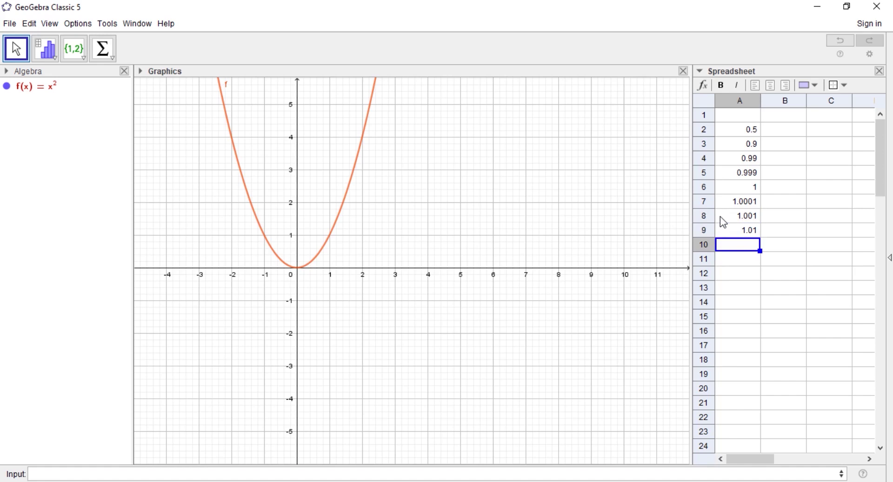
pyautogui.write('1.1')
pyautogui.press('Return')
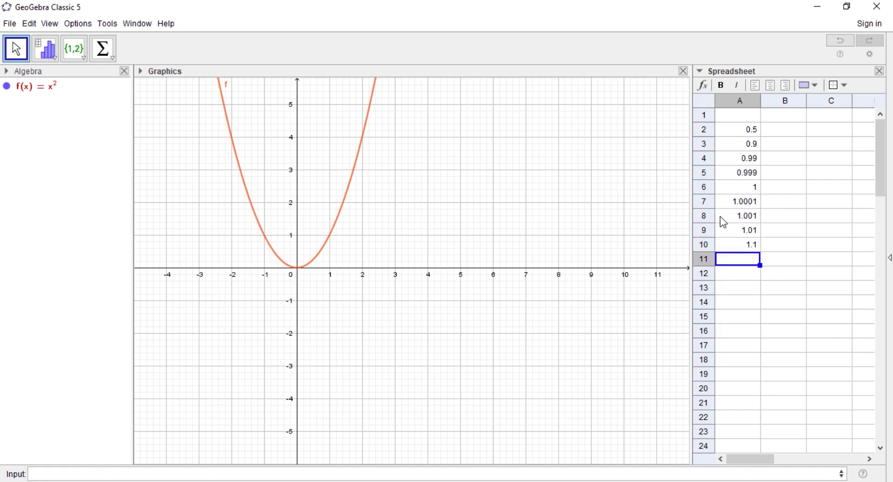
pyautogui.write('1.5')
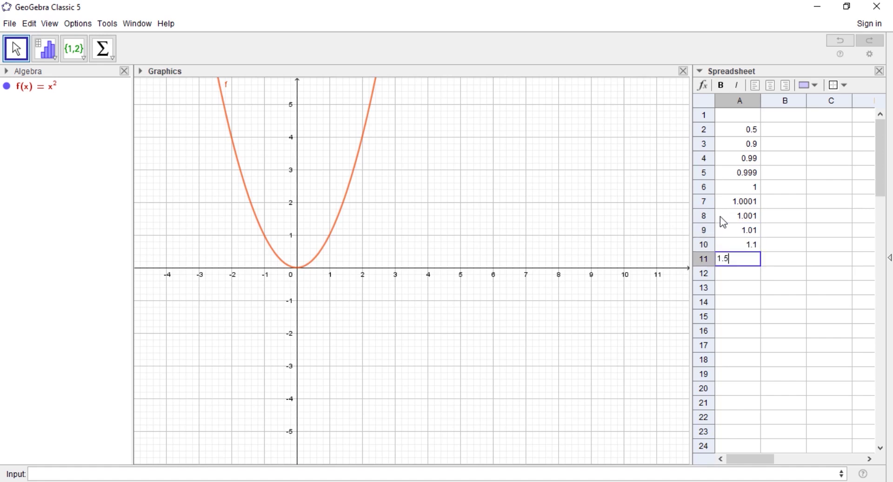
pyautogui.press('Return')
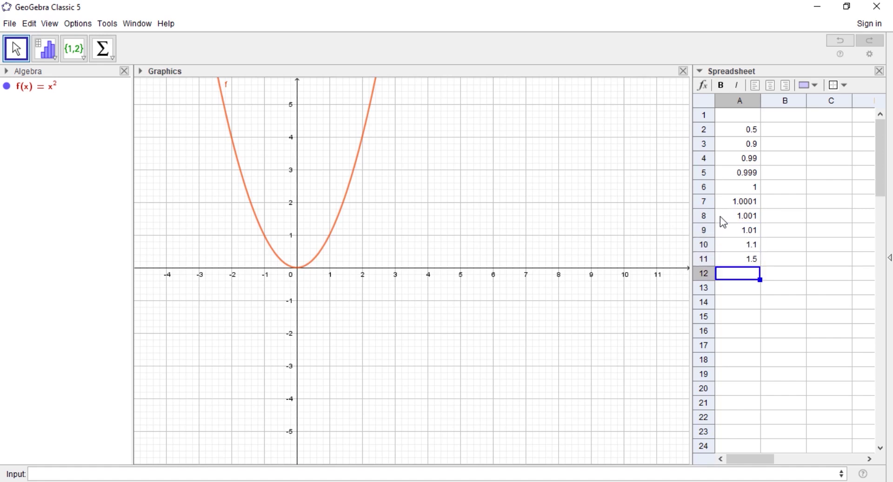
# Enter the formula =f(A2) in cell B2, giving 0.25, and keep B2 selected
pyautogui.click(790, 134)
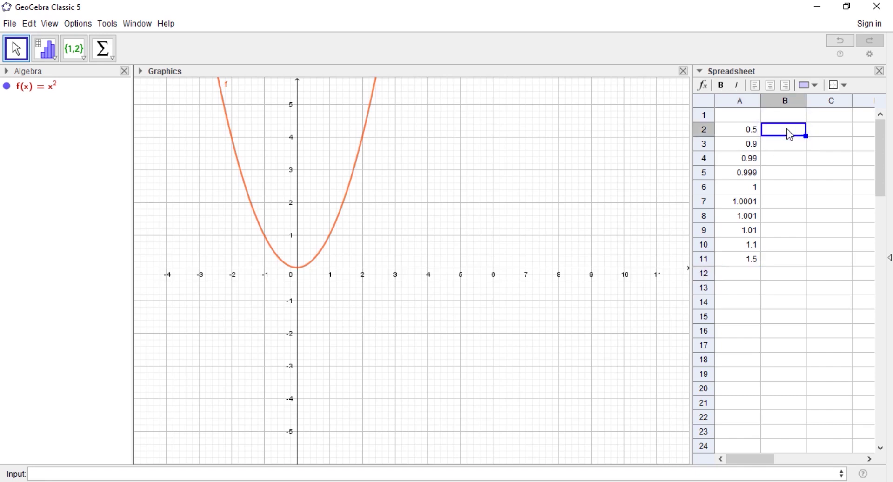
pyautogui.write('=f(A2')
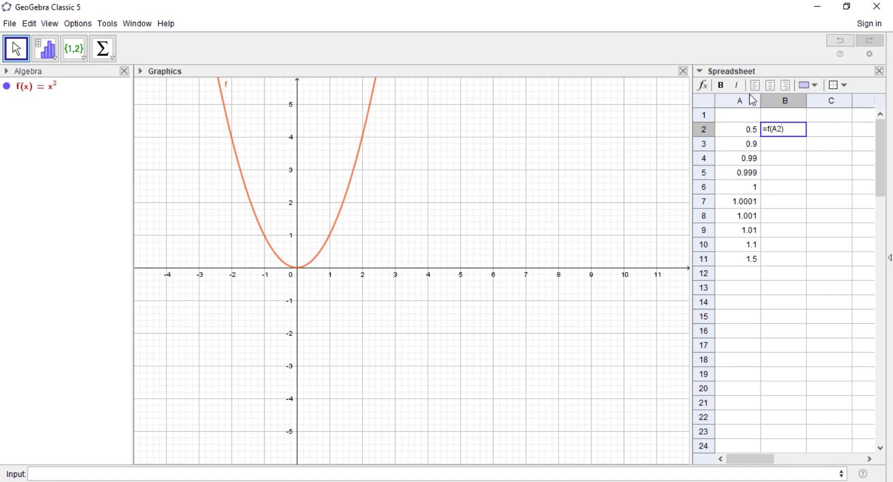
pyautogui.press('Return')
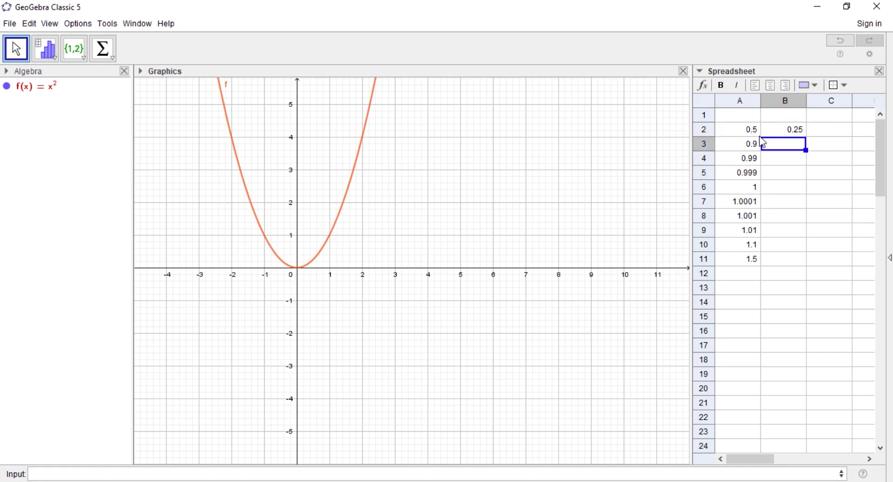
pyautogui.click(781, 131)
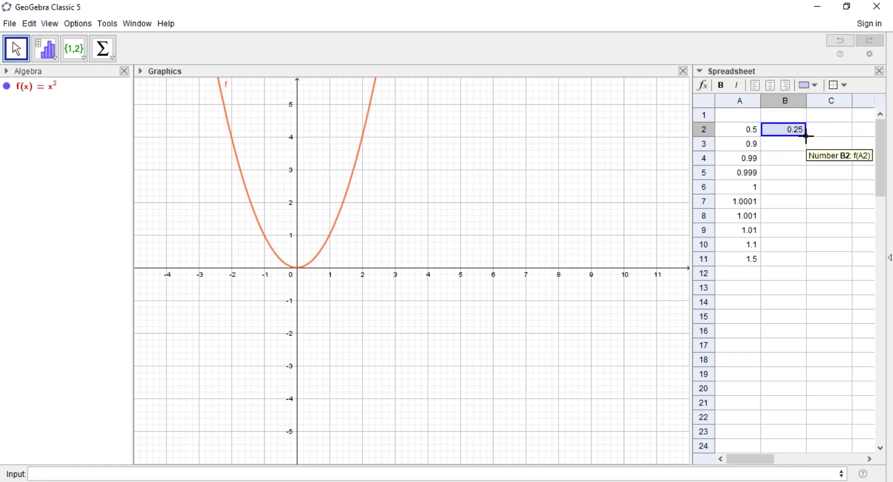
# Fill the f(A) formula down to B11, then select the A2:B11 block of values
pyautogui.moveTo(806, 136); pyautogui.dragTo(800, 261)
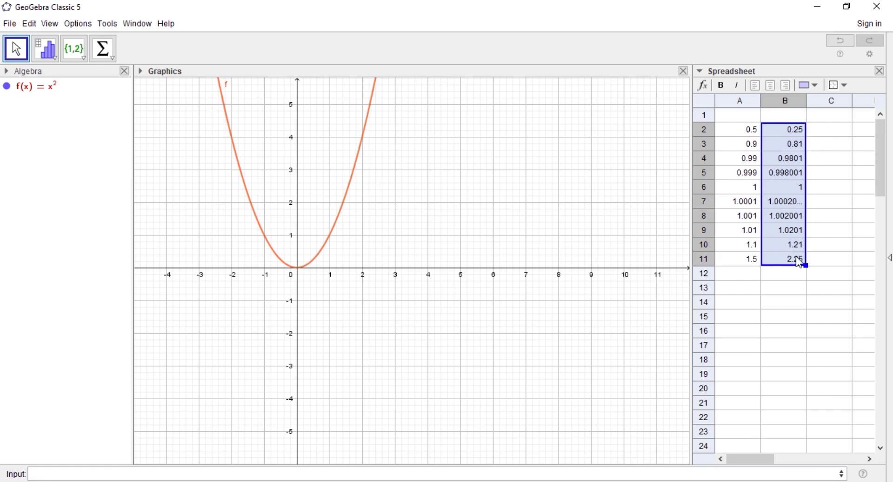
pyautogui.click(829, 219)
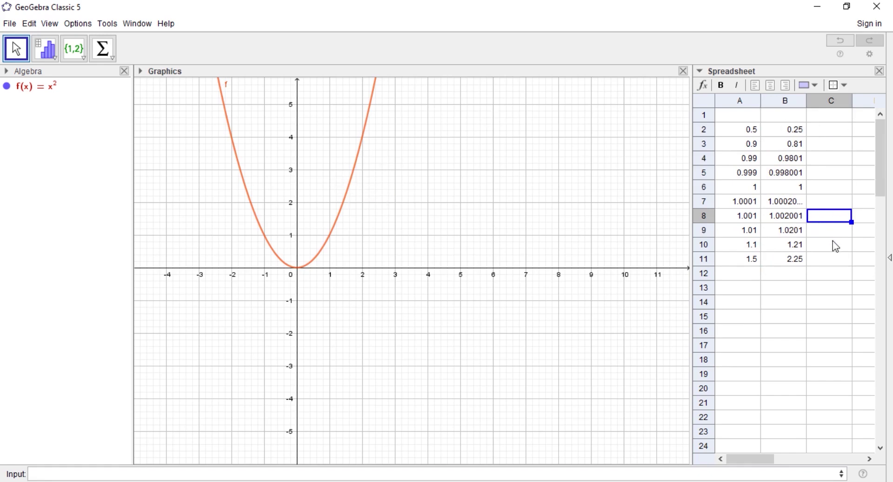
pyautogui.click(800, 259)
pyautogui.moveTo(798, 257); pyautogui.dragTo(752, 137)
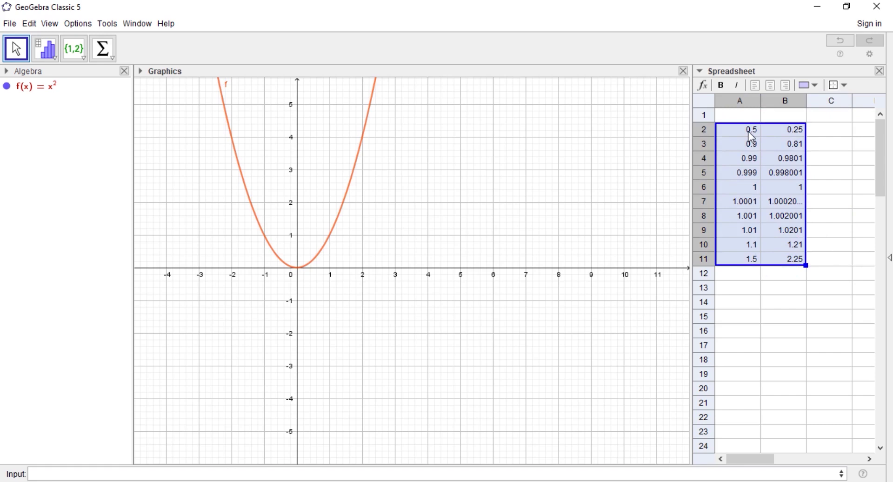
# Delete the values in A2:B11, select cell A1, and return focus to the graph
pyautogui.press('Delete')
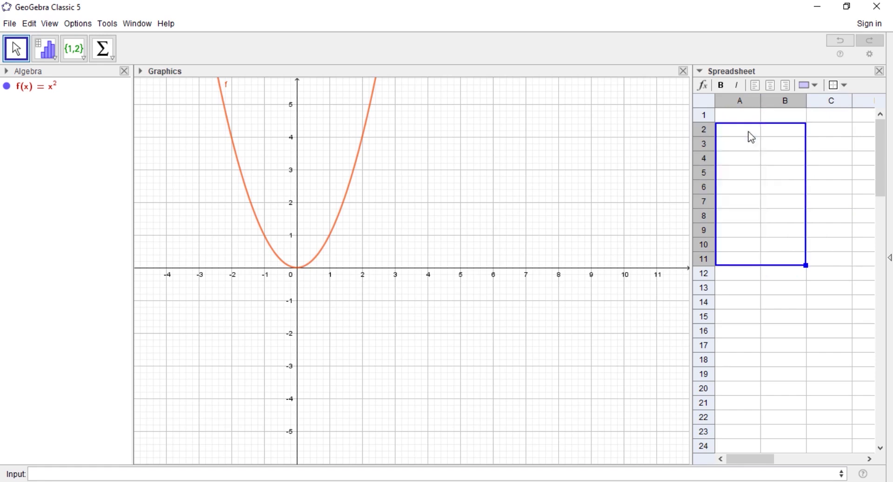
pyautogui.click(748, 101)
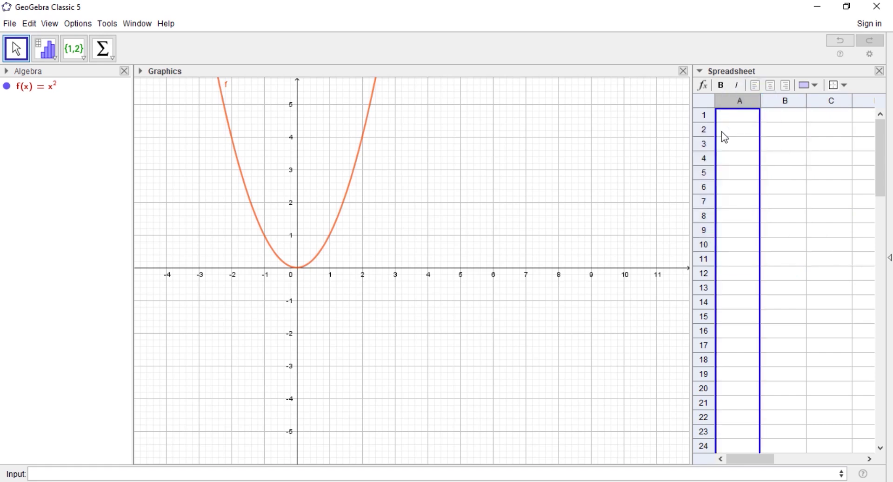
pyautogui.click(738, 118)
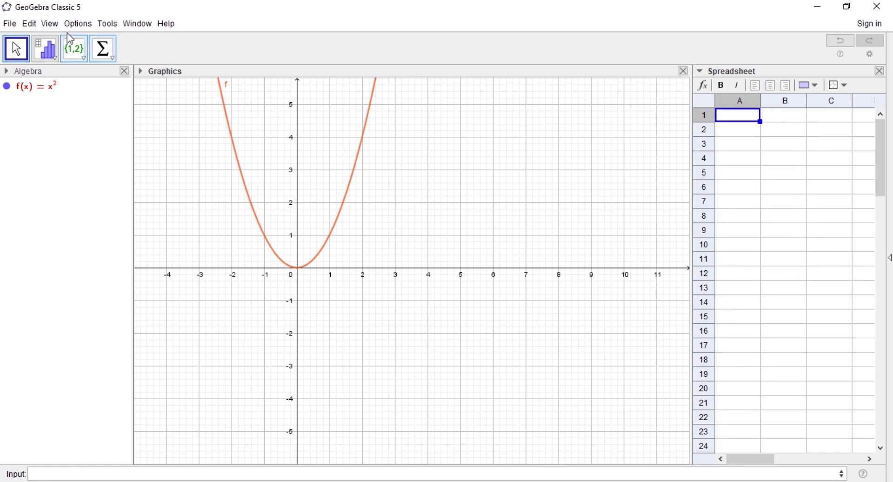
pyautogui.click(590, 139)
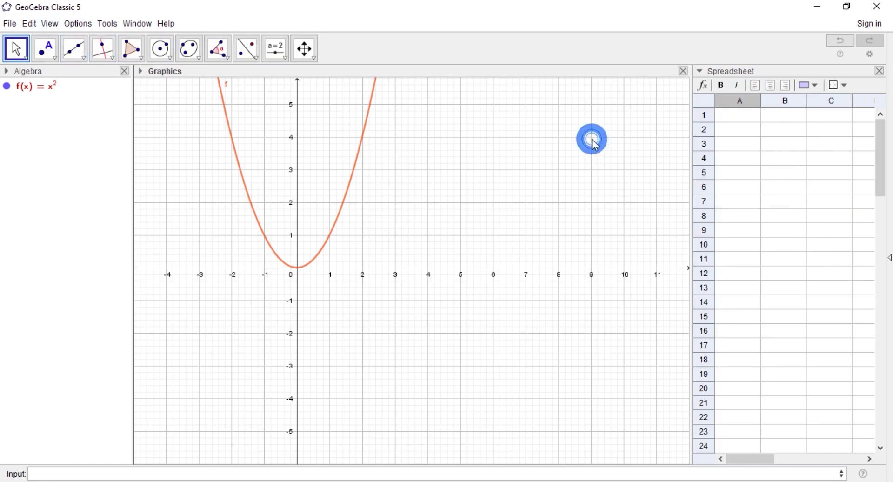
# Place slider a on the graph with minimum -1, maximum 3 and increment 0.5
pyautogui.click(268, 43)
pyautogui.click(414, 104)
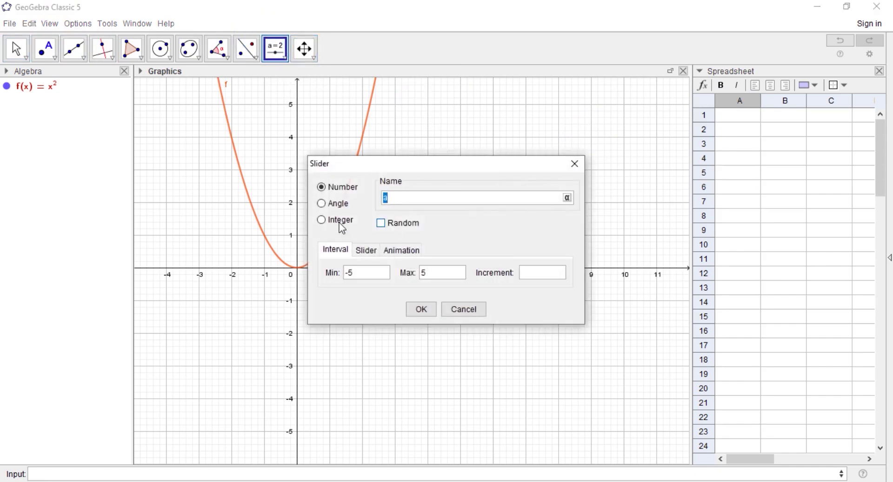
pyautogui.click(363, 273)
pyautogui.press('BackSpace')
pyautogui.click(439, 276)
pyautogui.press('BackSpace')
pyautogui.write('3')
pyautogui.click(541, 273)
pyautogui.write('0.')
pyautogui.write('2')
pyautogui.write('5')
pyautogui.press('BackSpace')
pyautogui.write('5')
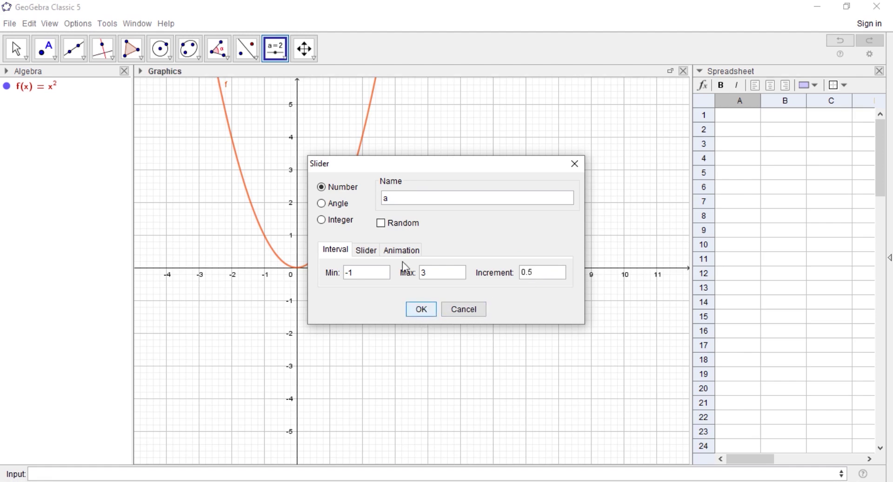
# Set slider a's animation repeat to Increasing (Once) and confirm it
pyautogui.click(395, 250)
pyautogui.click(462, 273)
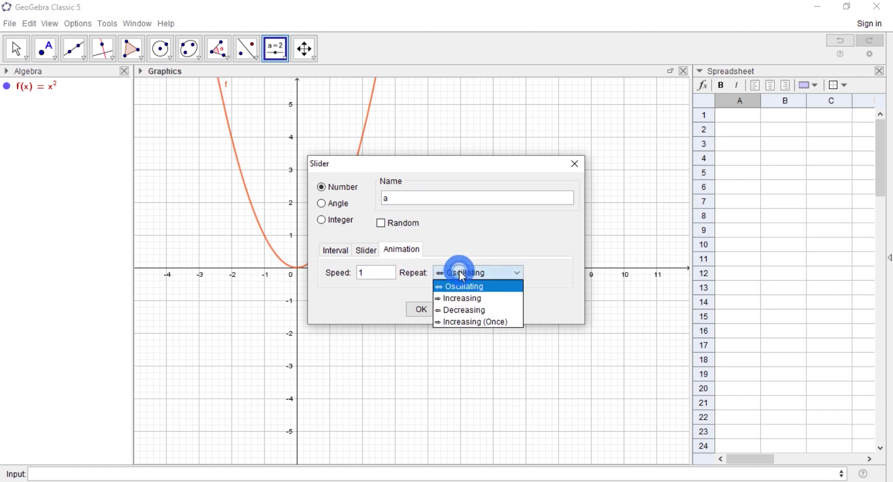
pyautogui.click(456, 321)
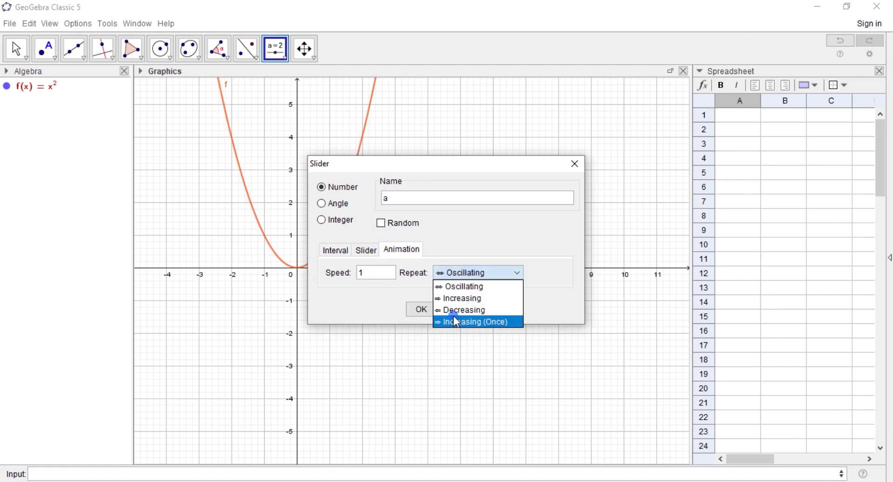
pyautogui.click(422, 311)
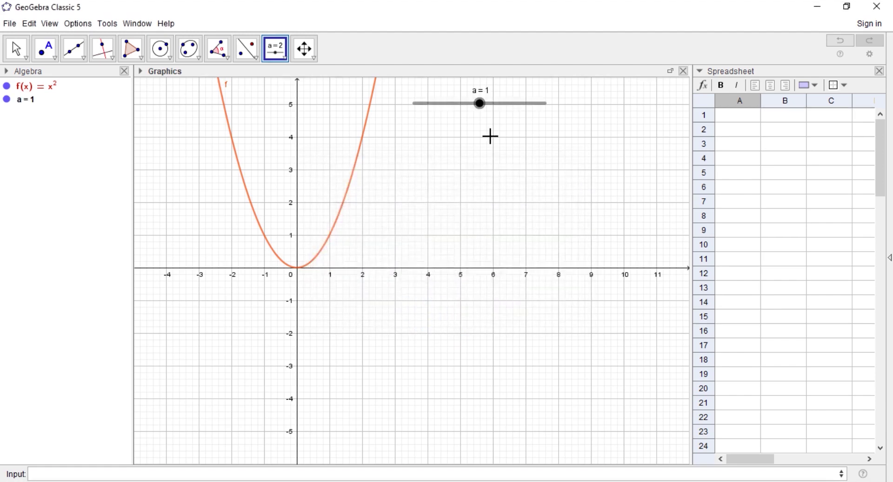
# Set slider a to -1, define b = f(a) showing b = 1, and test it
pyautogui.moveTo(480, 103); pyautogui.dragTo(395, 114)
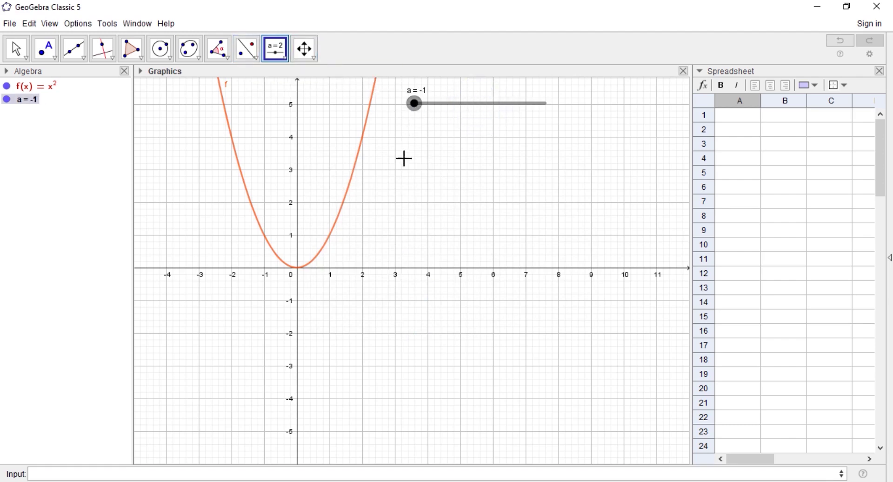
pyautogui.click(90, 467)
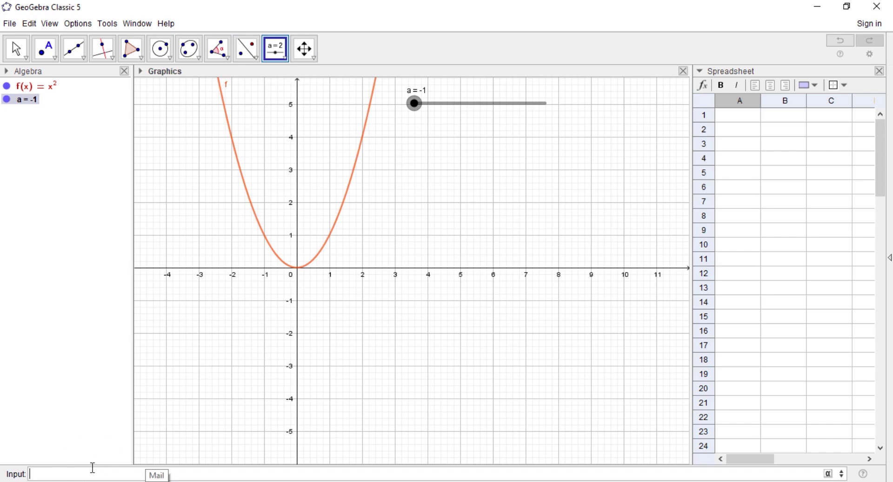
pyautogui.write('f(a')
pyautogui.press('Return')
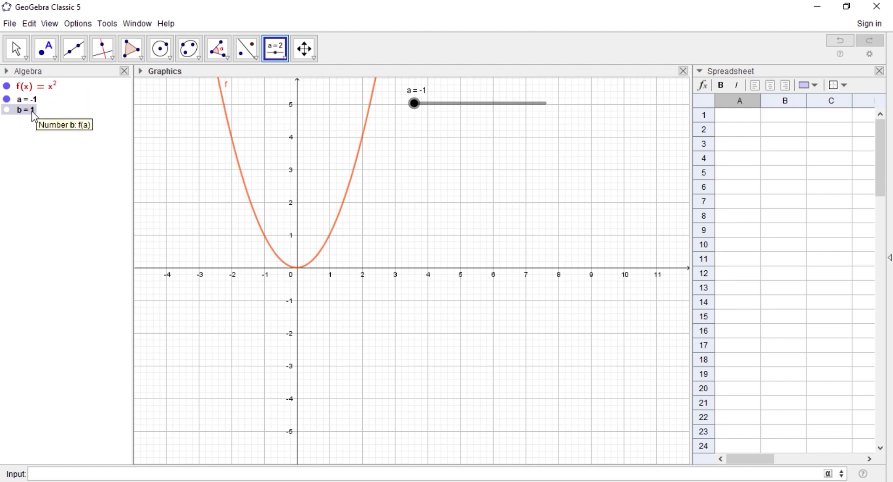
pyautogui.moveTo(418, 108); pyautogui.dragTo(399, 101)
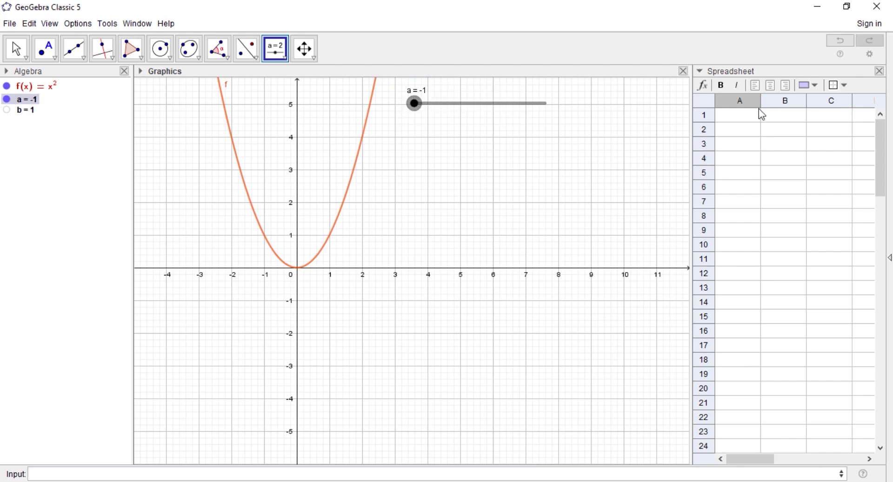
# Record slider a to column A as a list, limited to 20 rows
pyautogui.click(746, 117)
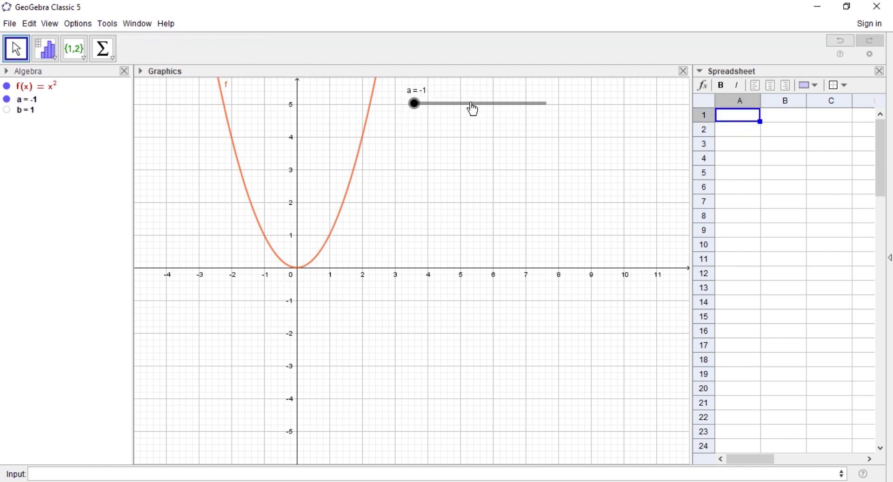
pyautogui.rightClick(471, 109)
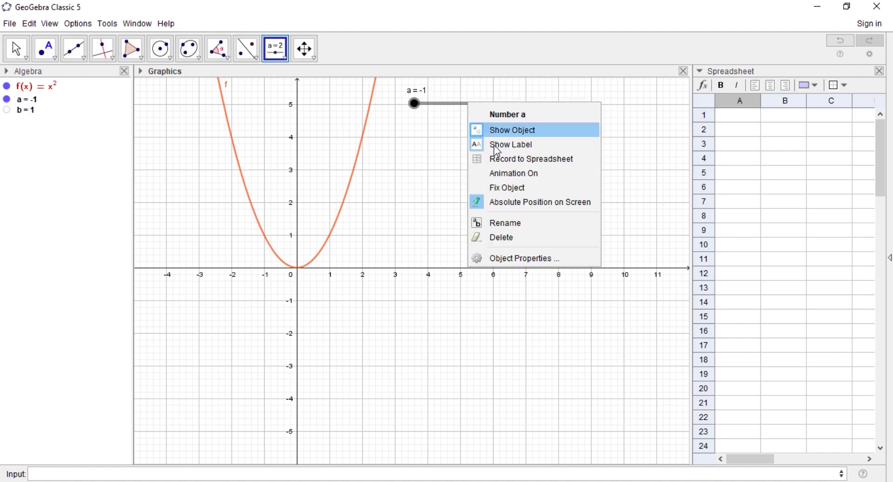
pyautogui.click(501, 167)
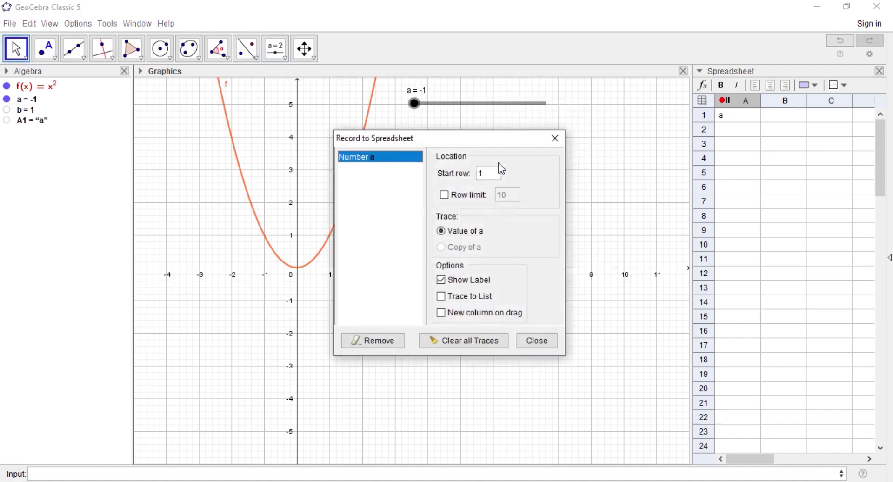
pyautogui.click(446, 196)
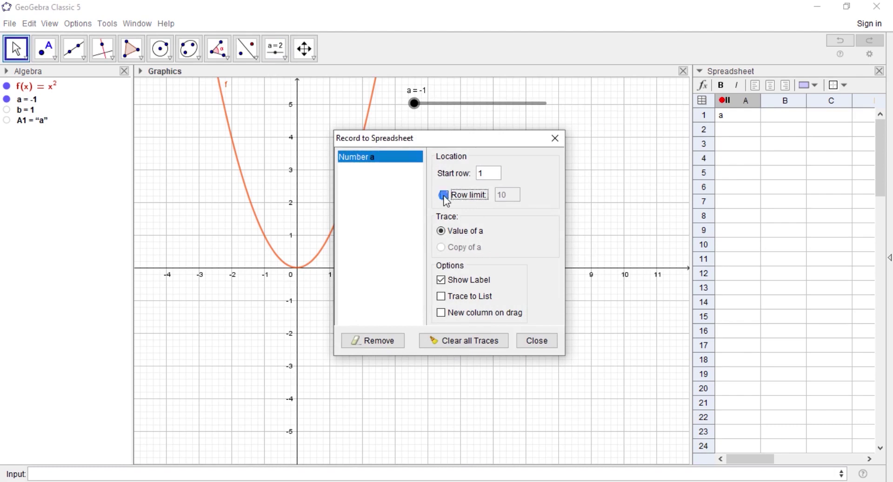
pyautogui.click(507, 198)
pyautogui.press('BackSpace')
pyautogui.press('BackSpace')
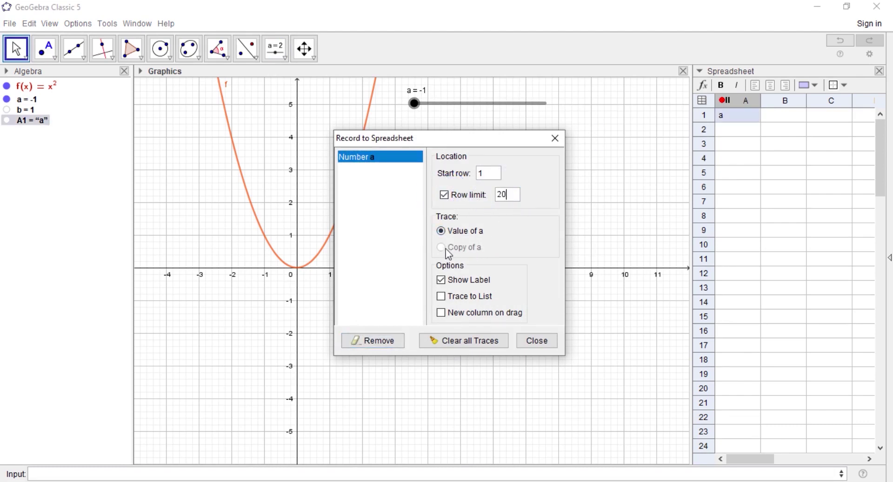
pyautogui.click(447, 297)
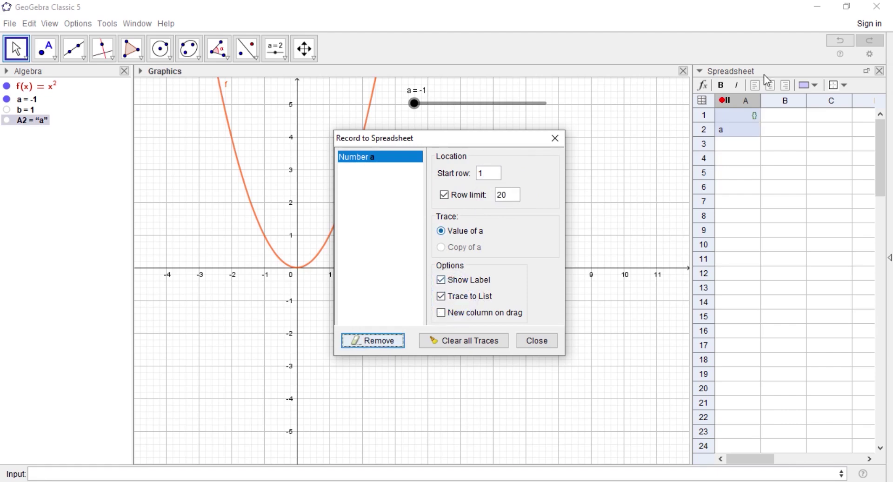
pyautogui.click(537, 342)
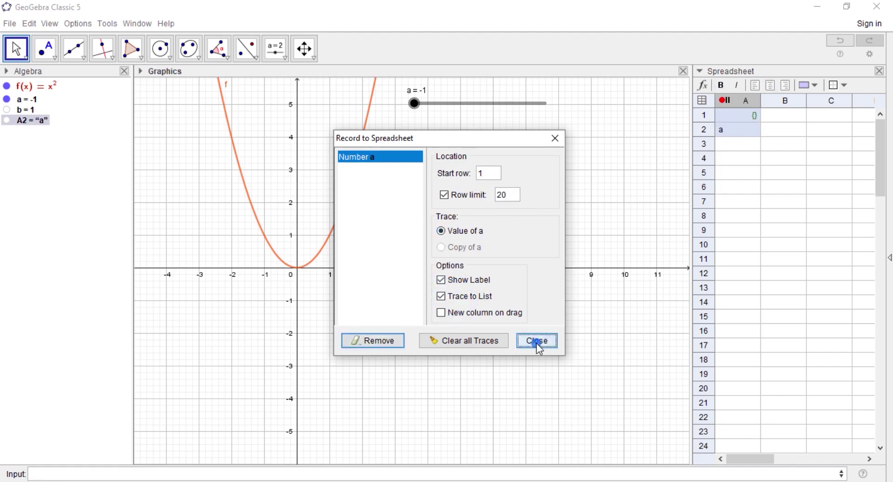
# Open number b in the Redefine dialog and confirm its definition unchanged
pyautogui.click(27, 114)
pyautogui.click(27, 114)
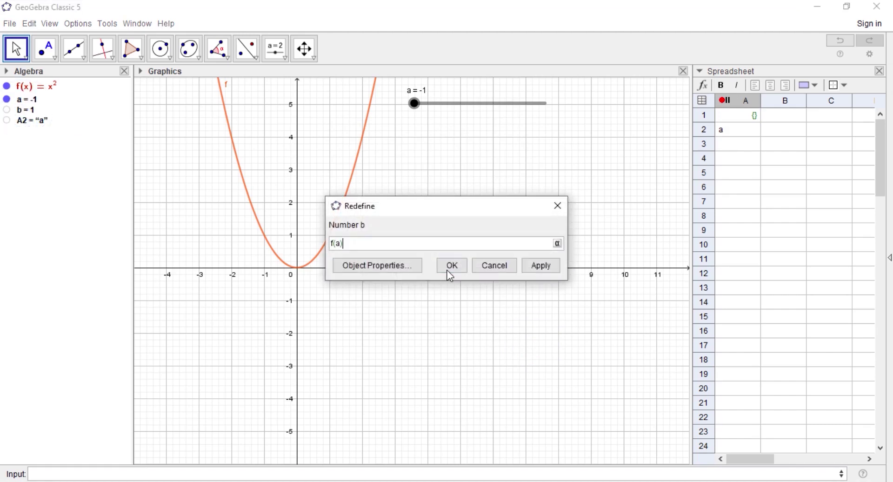
pyautogui.click(447, 261)
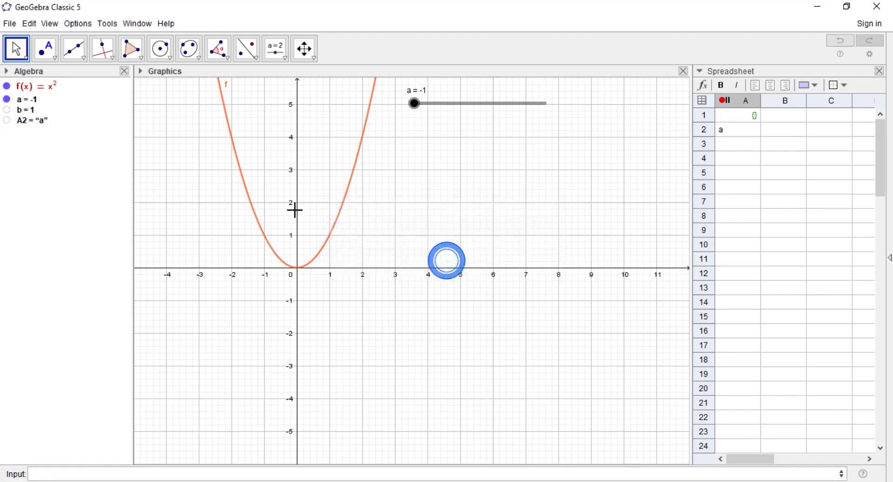
# Record b to the spreadsheet with Row limit 20 and Trace to List enabled
pyautogui.rightClick(26, 110)
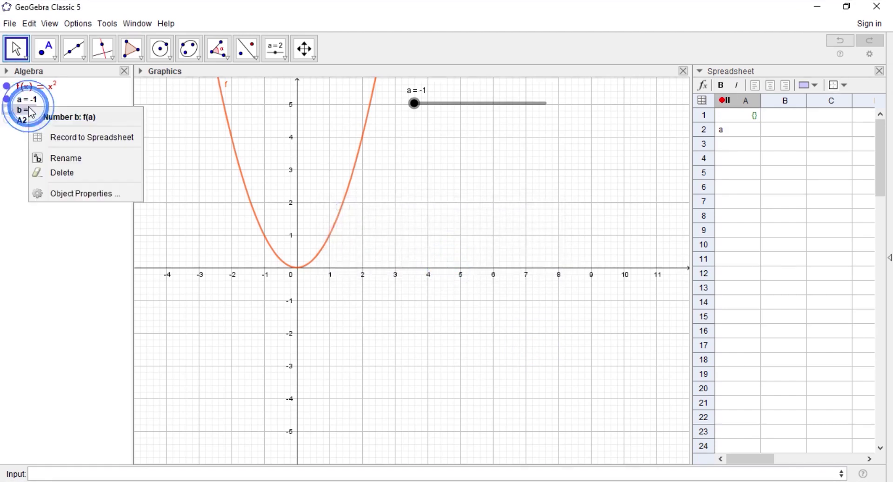
pyautogui.click(81, 138)
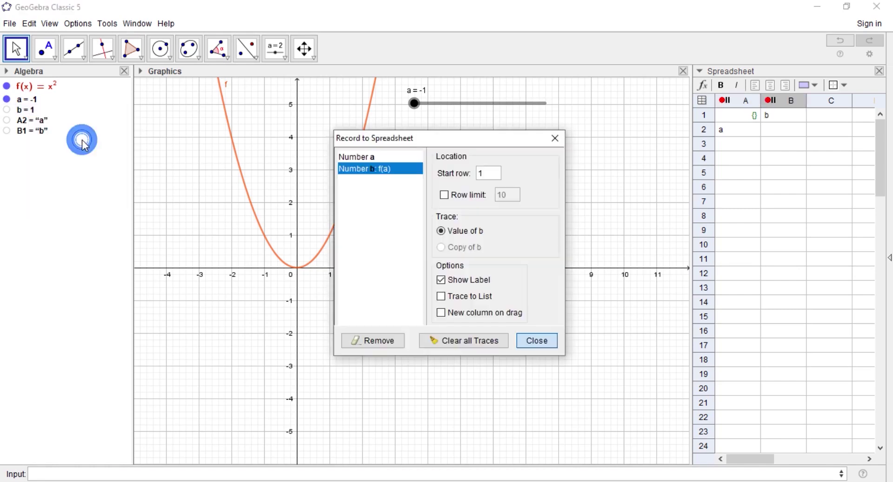
pyautogui.click(455, 195)
pyautogui.click(516, 199)
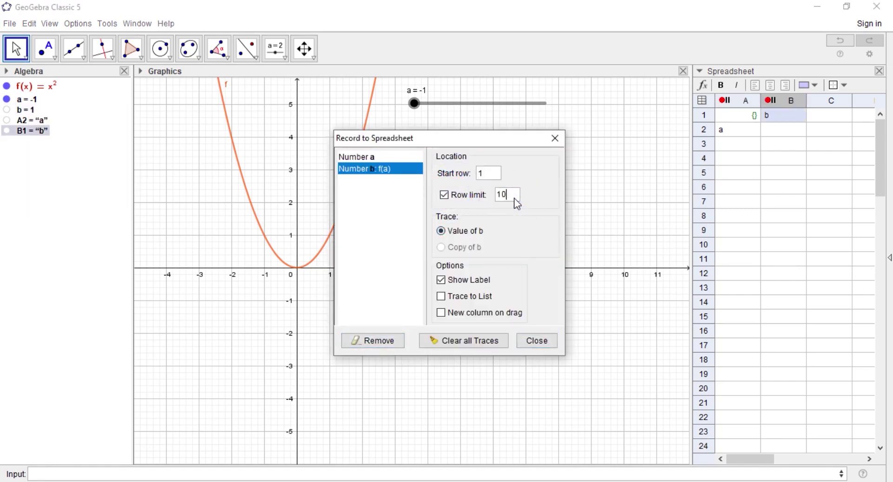
pyautogui.write('20')
pyautogui.click(441, 296)
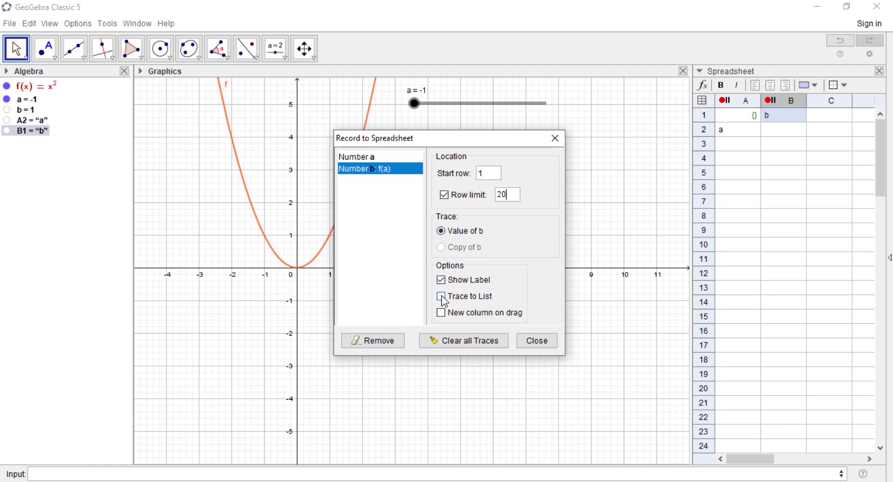
pyautogui.click(539, 340)
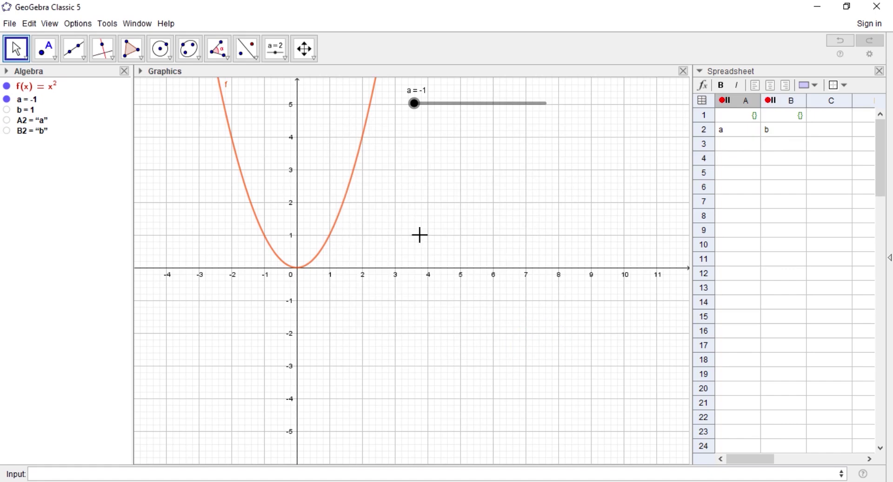
# Turn on Animation for slider a so it sweeps from -1 toward 3
pyautogui.rightClick(459, 106)
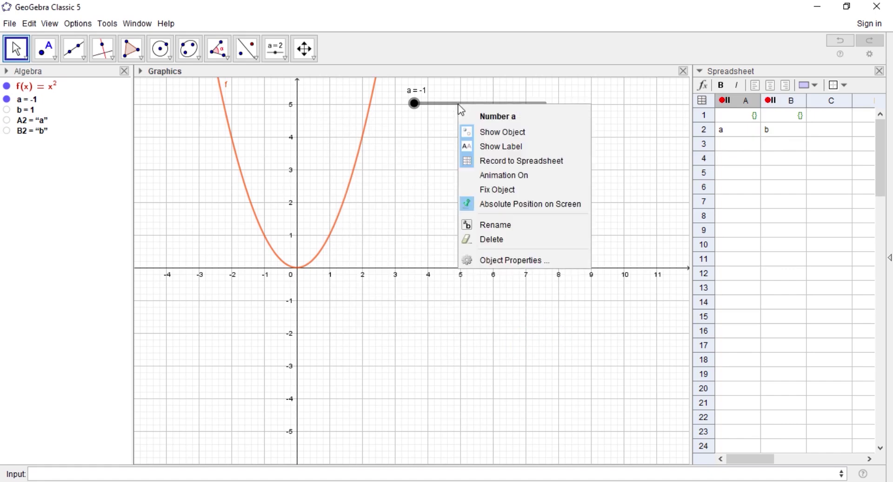
pyautogui.click(493, 176)
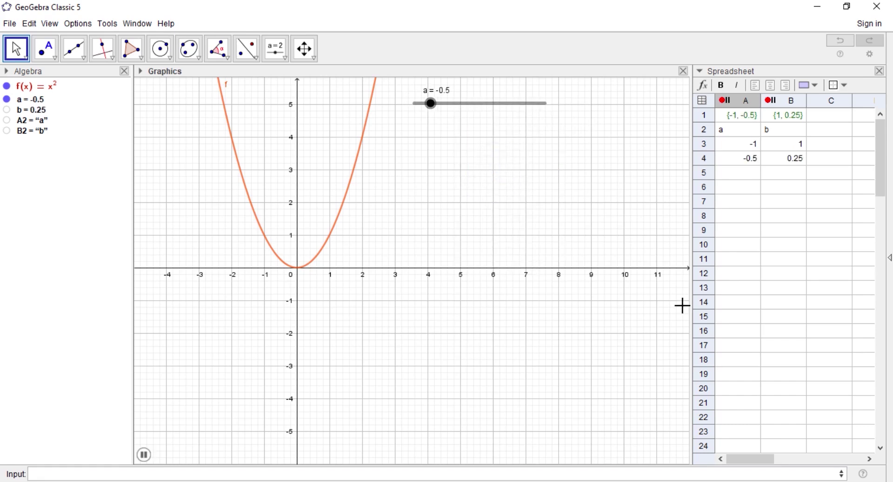